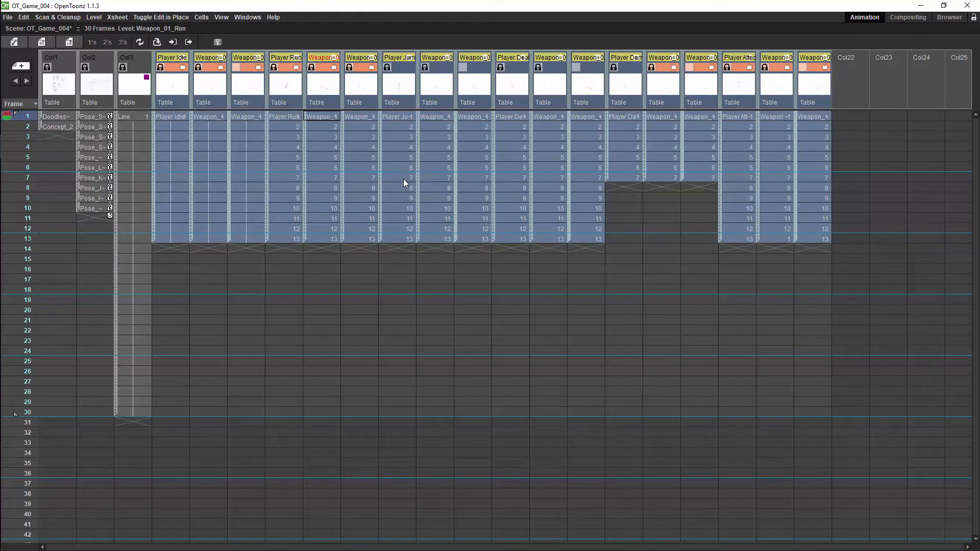
Hide the two weapon damage columns, the Player Attack column and its two weapon columns from the camera stand view
click(664, 69)
click(702, 69)
click(740, 69)
click(778, 69)
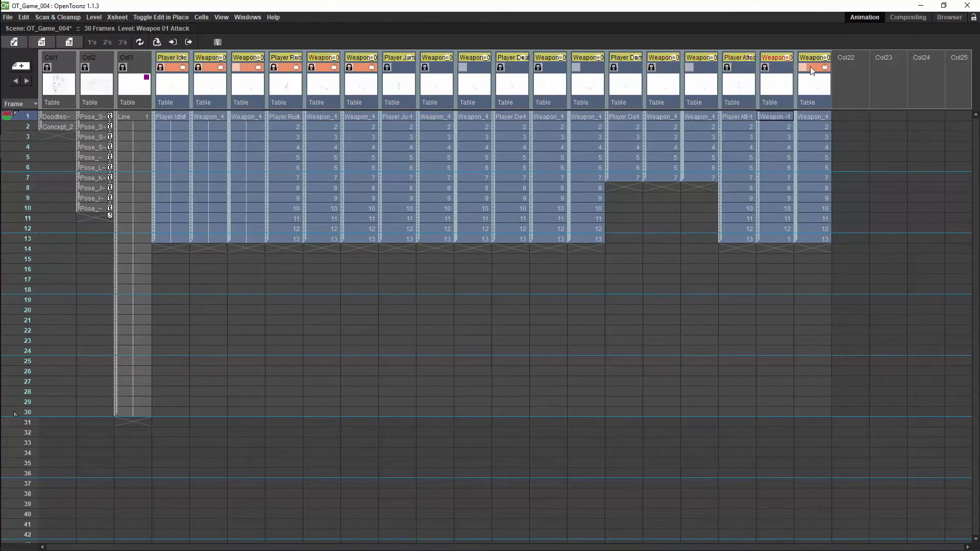
click(816, 69)
Hide the Player Idle column, its two weapon columns and both weapon run columns from the camera stand, and select Player Run
click(174, 68)
click(211, 68)
click(249, 68)
click(323, 68)
click(361, 68)
click(275, 73)
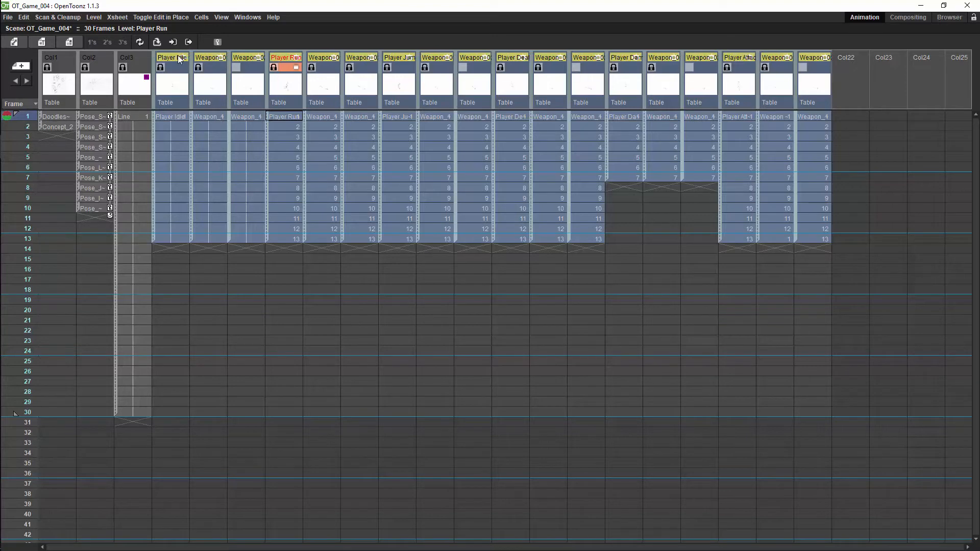
Check the column names of the Player Death, Weapon_01_Death and Weapon_02_Death columns
double_click(575, 57)
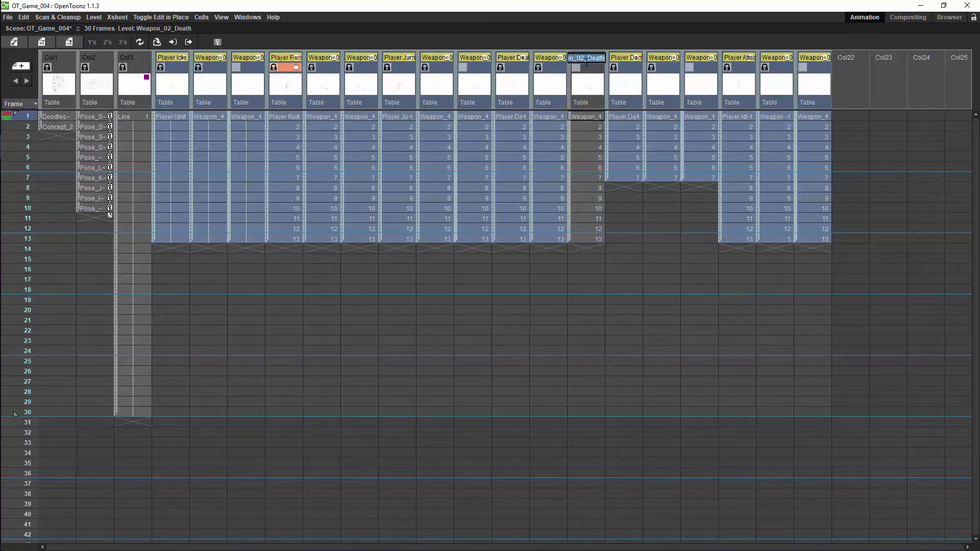
key(Return)
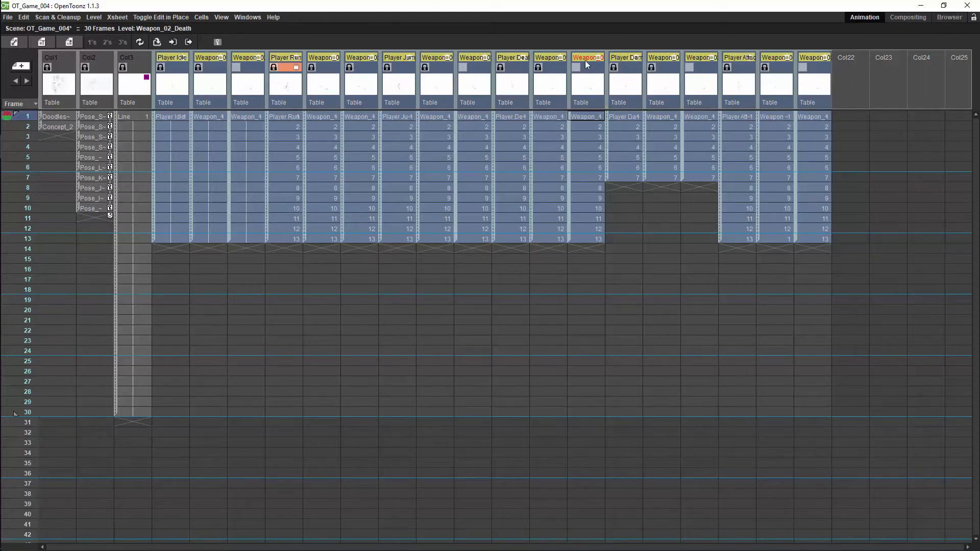
click(521, 58)
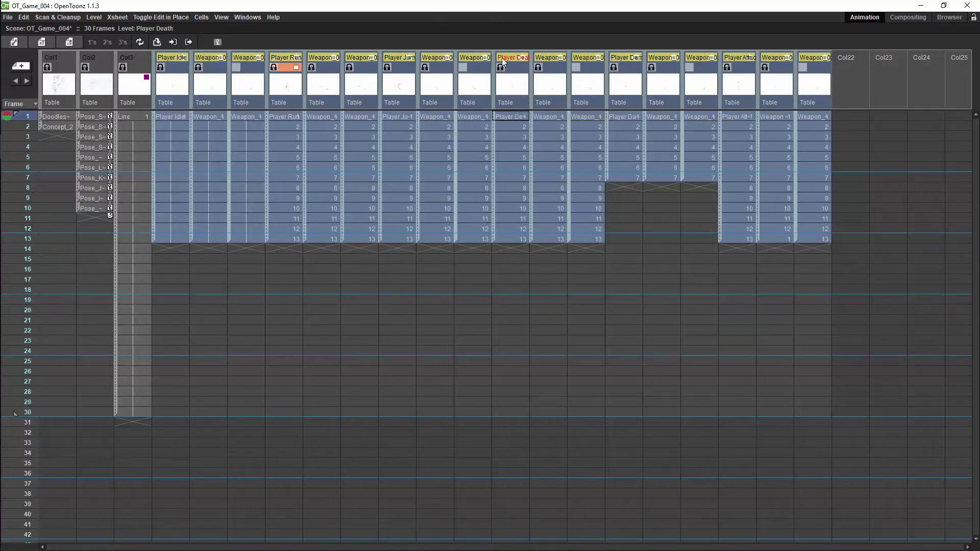
double_click(517, 58)
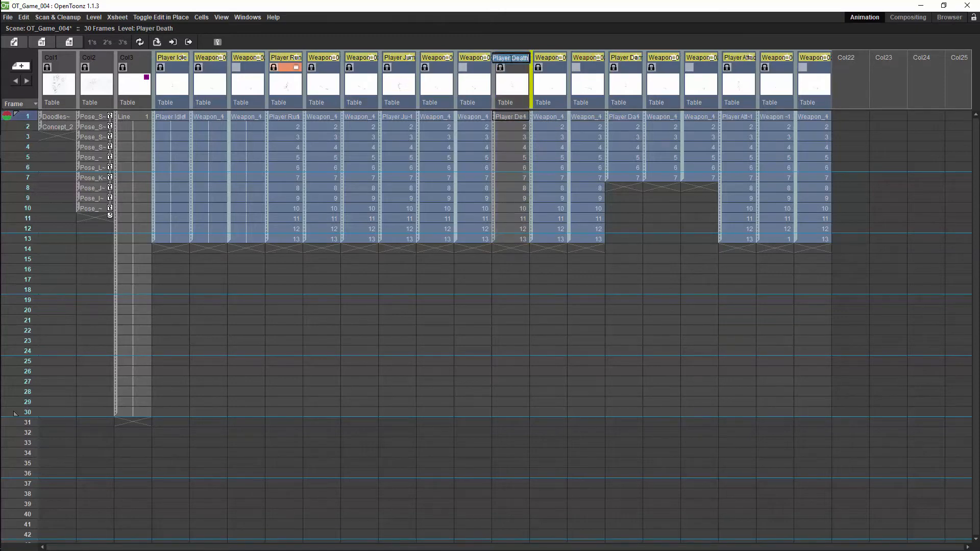
click(553, 59)
double_click(560, 59)
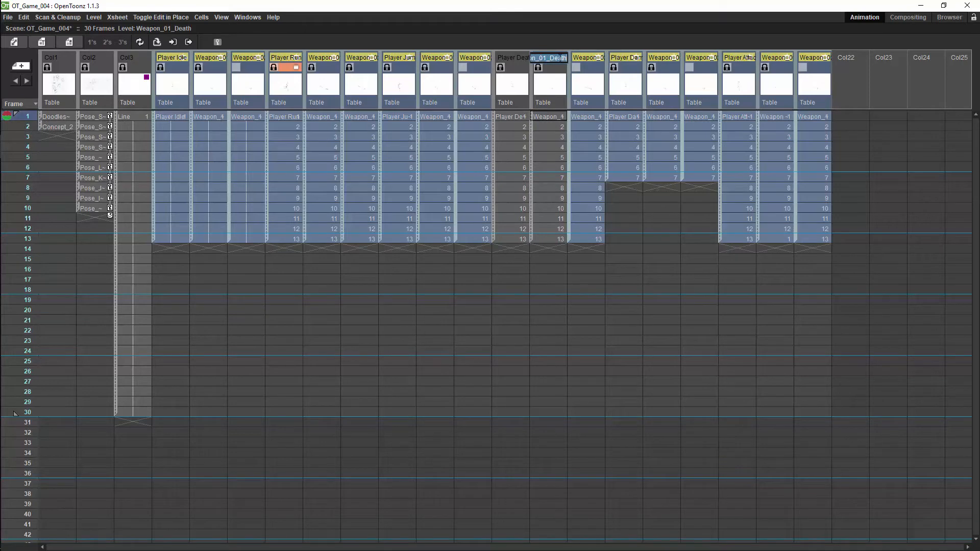
click(574, 57)
double_click(575, 58)
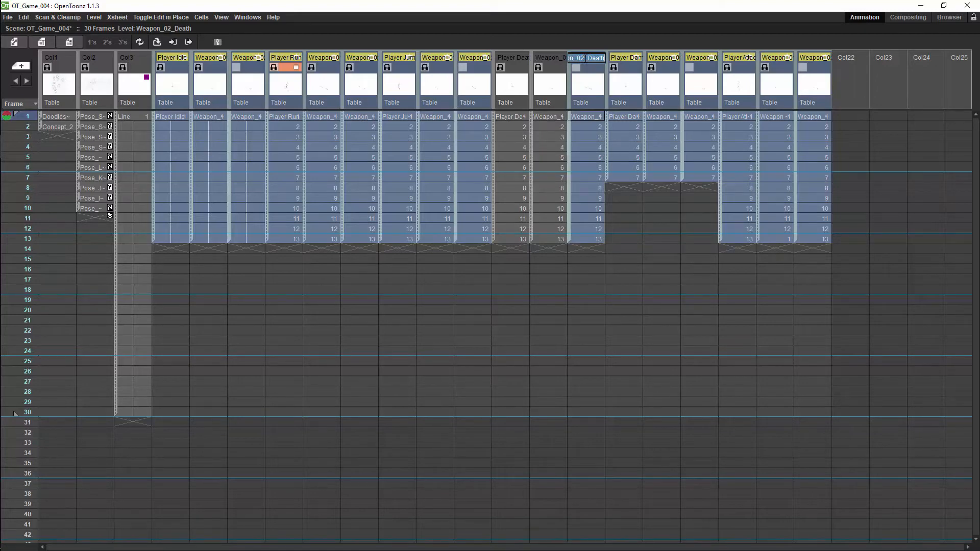
click(543, 59)
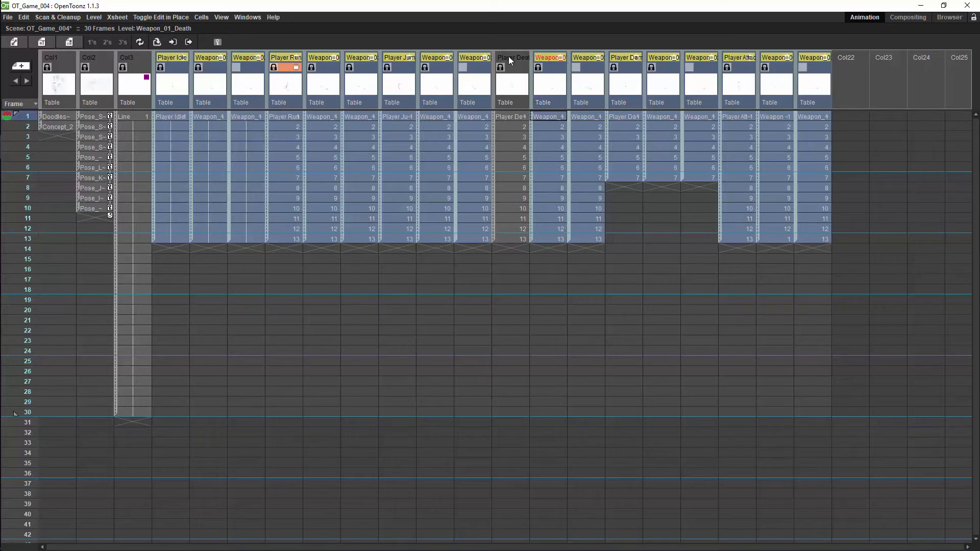
Review the Weapon_02_Death level's name and file path in its Level Settings, and save the scene
right_click(586, 114)
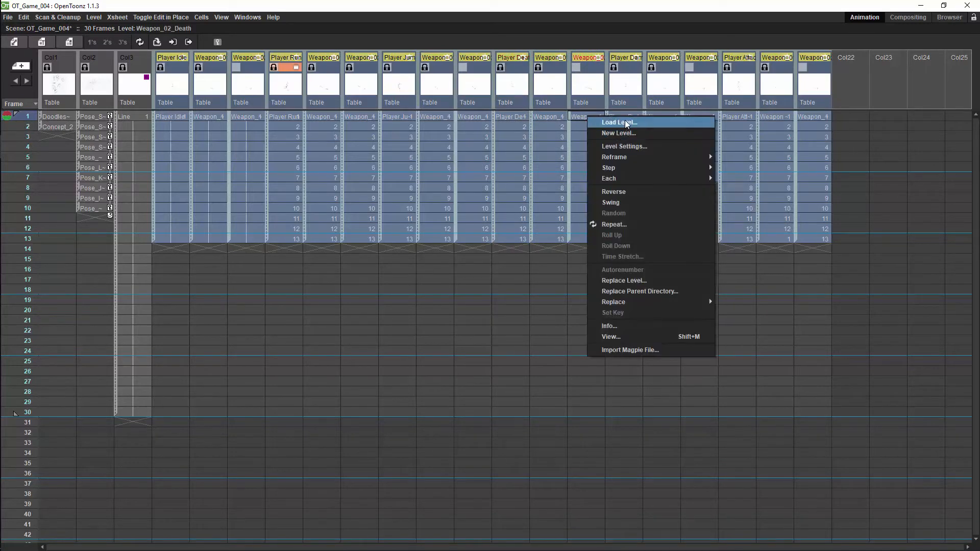
click(623, 146)
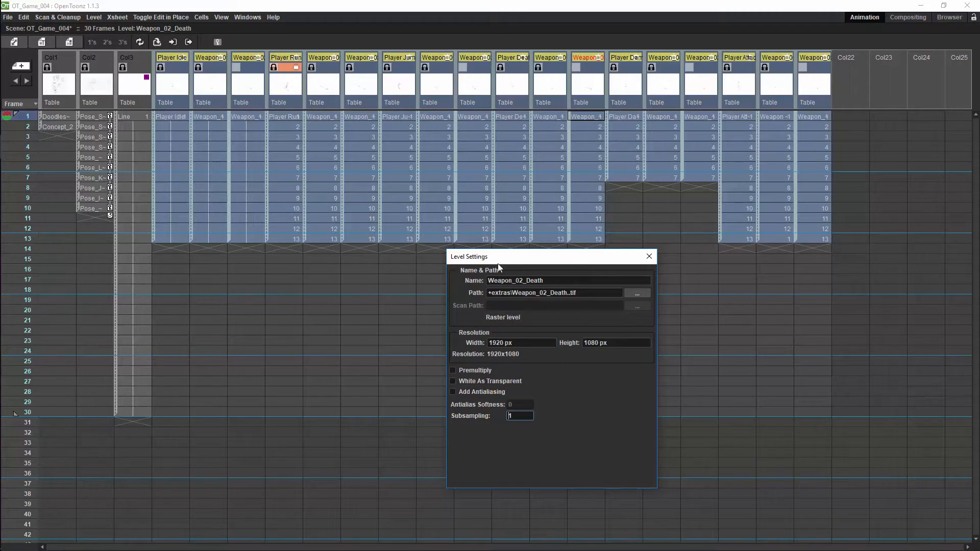
click(528, 280)
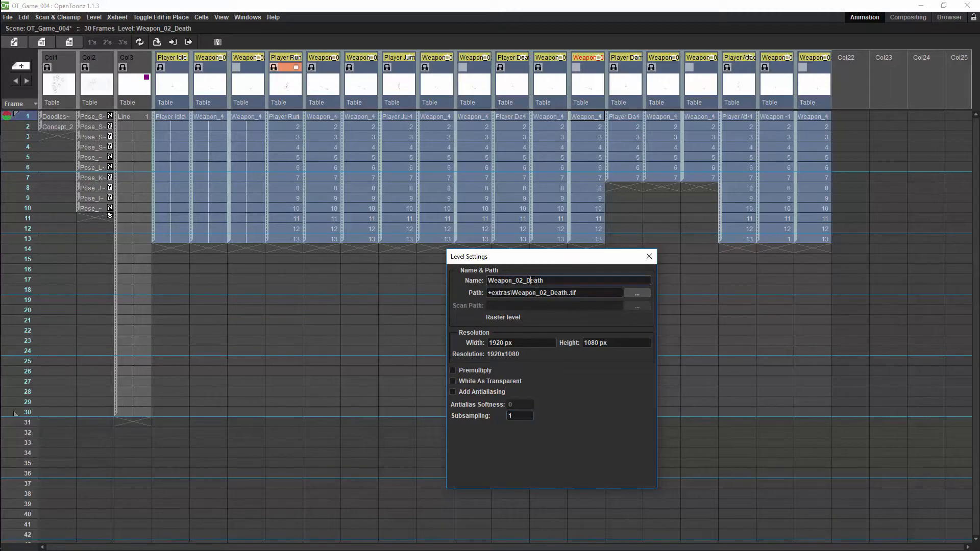
key(Right)
click(537, 293)
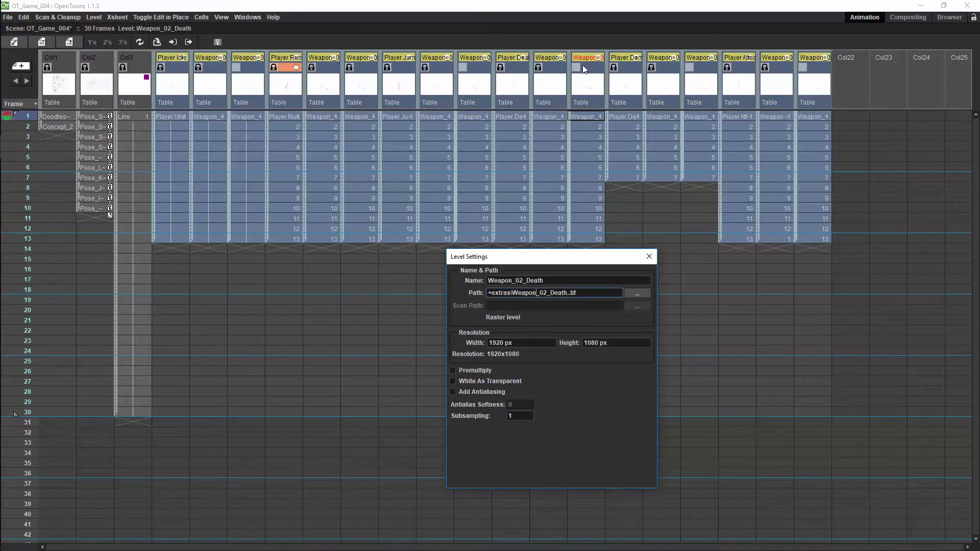
key(ctrl+s)
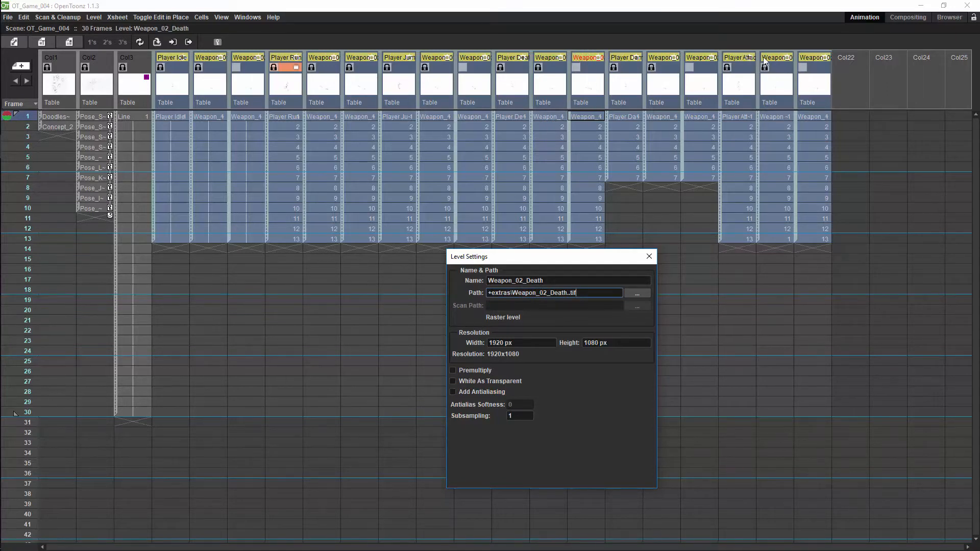
Examine the level names in the scene cast of OT_Game_004 in the Browser room
double_click(765, 29)
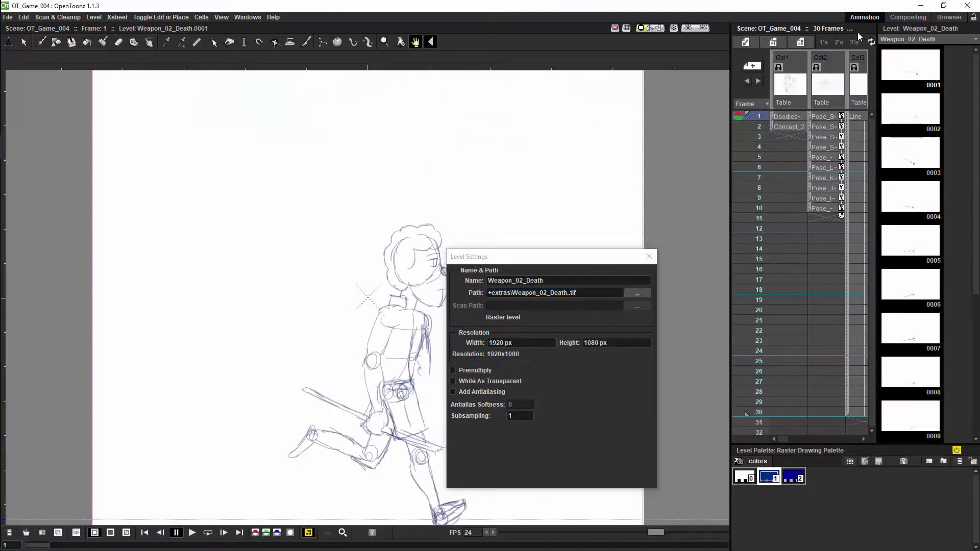
click(941, 17)
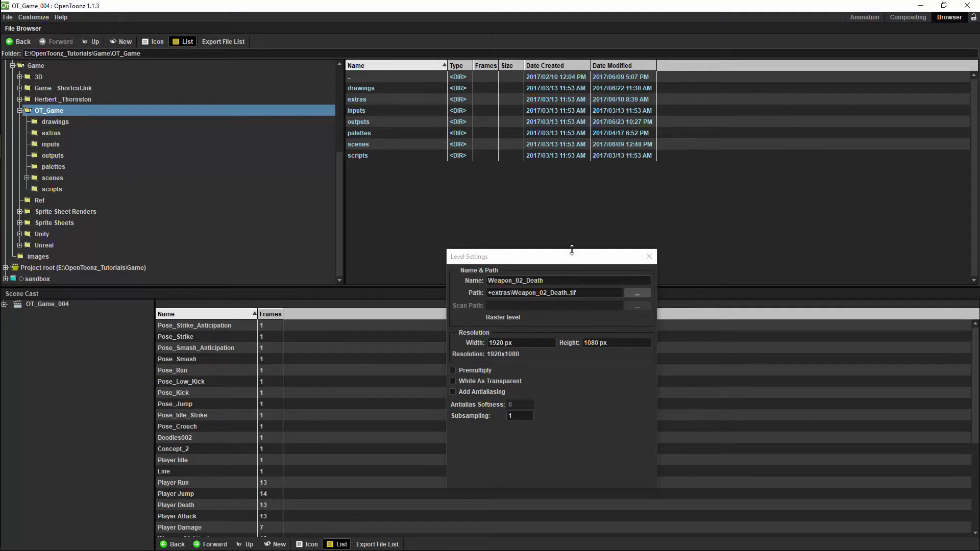
drag(578, 255, 598, 141)
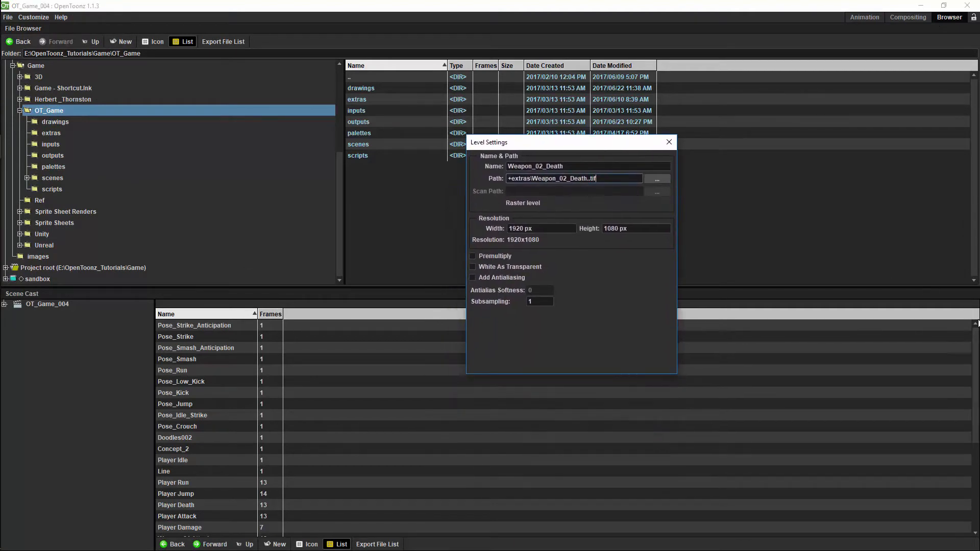
drag(975, 368, 978, 420)
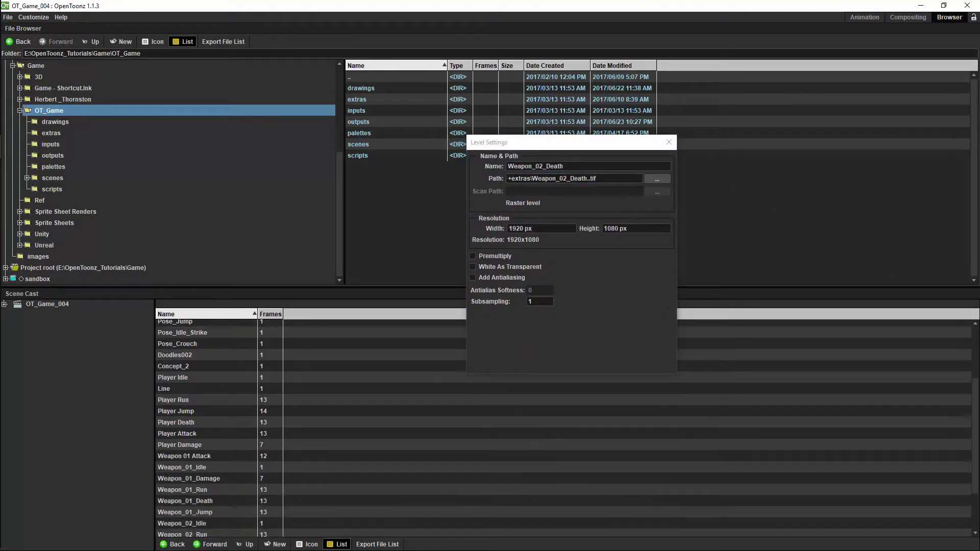
drag(978, 482, 976, 530)
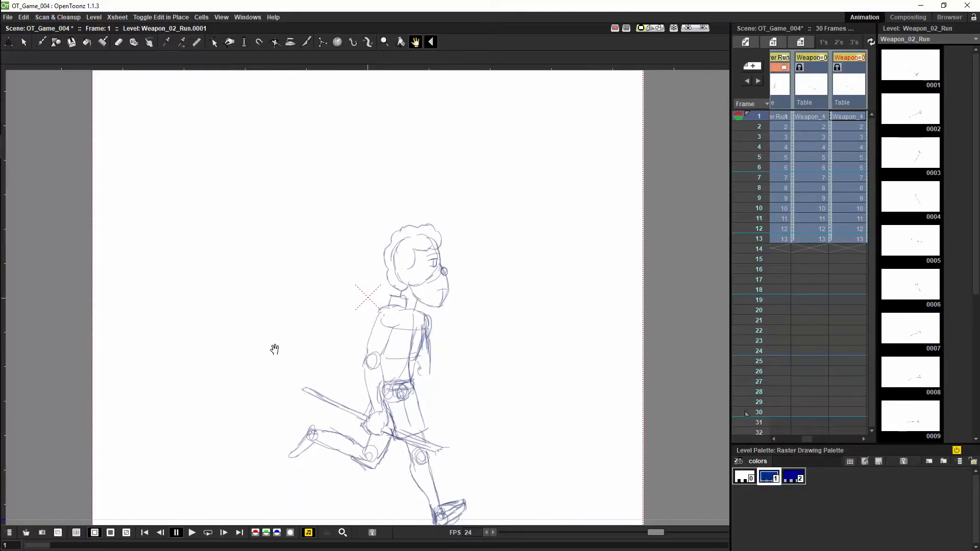
Turn on the viewer's preview, and open the Schematic window in FX mode at a larger size
click(704, 29)
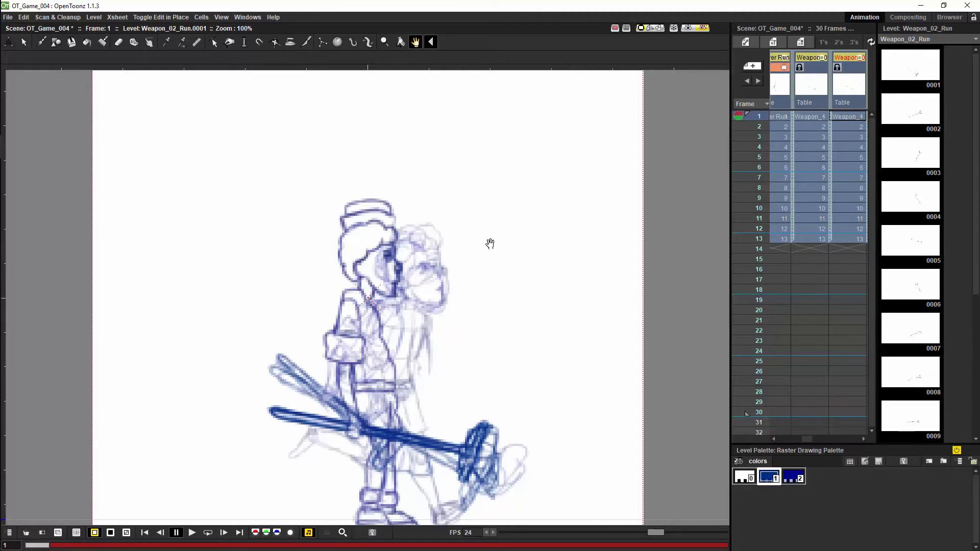
click(246, 18)
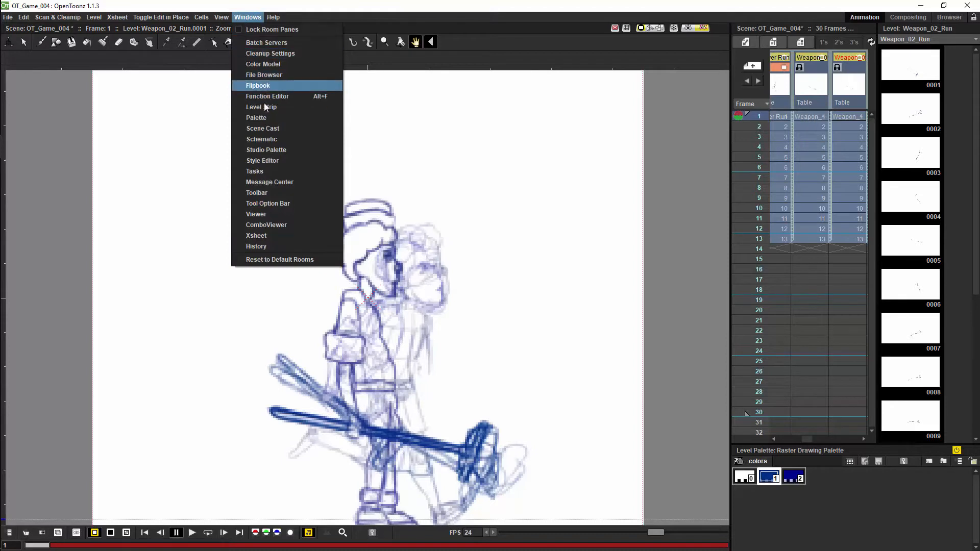
click(264, 139)
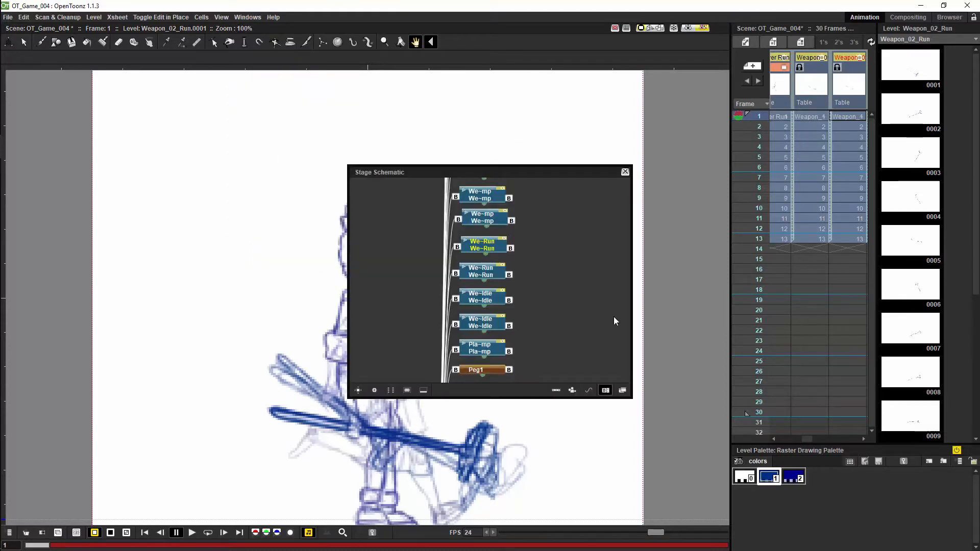
click(622, 389)
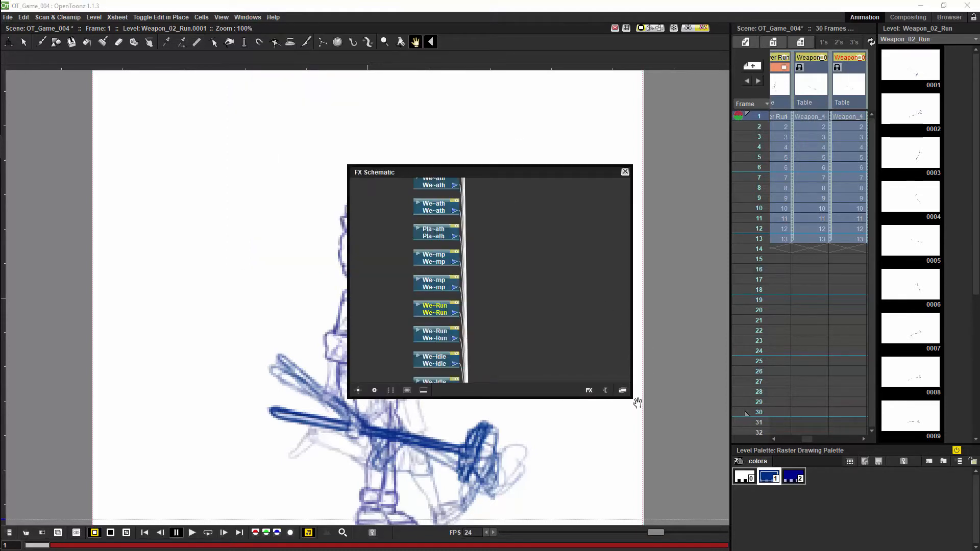
drag(631, 398, 889, 549)
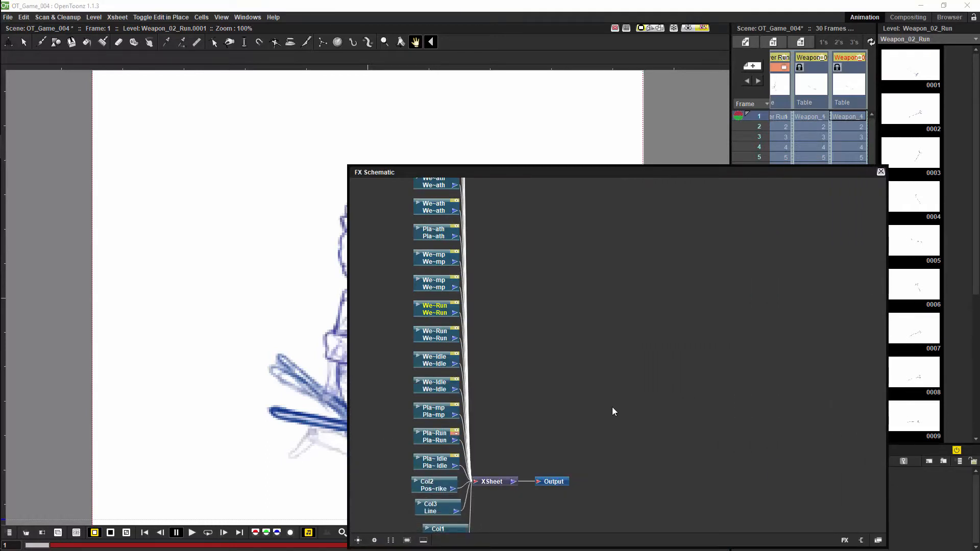
Move the Output node farther away from the XSheet node to make room for effects
drag(610, 415, 697, 306)
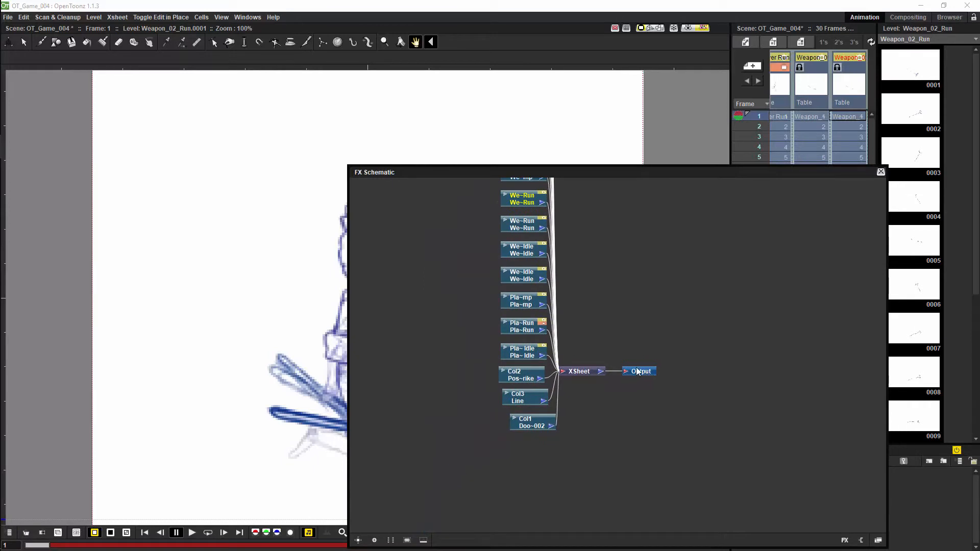
drag(638, 372, 768, 373)
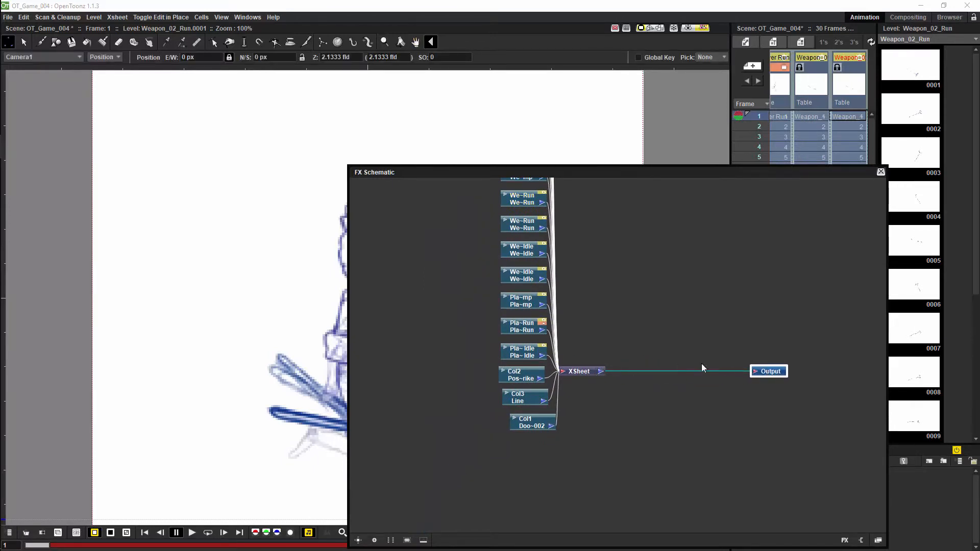
click(760, 367)
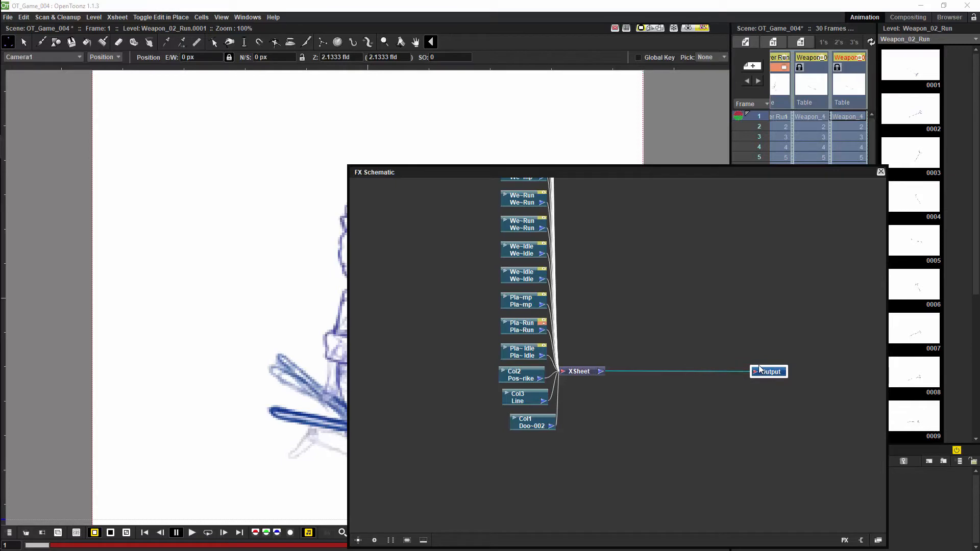
Add a Brightness Contrast effect node and place it just above the link between XSheet and Output
right_click(675, 332)
mouse_move(730, 335)
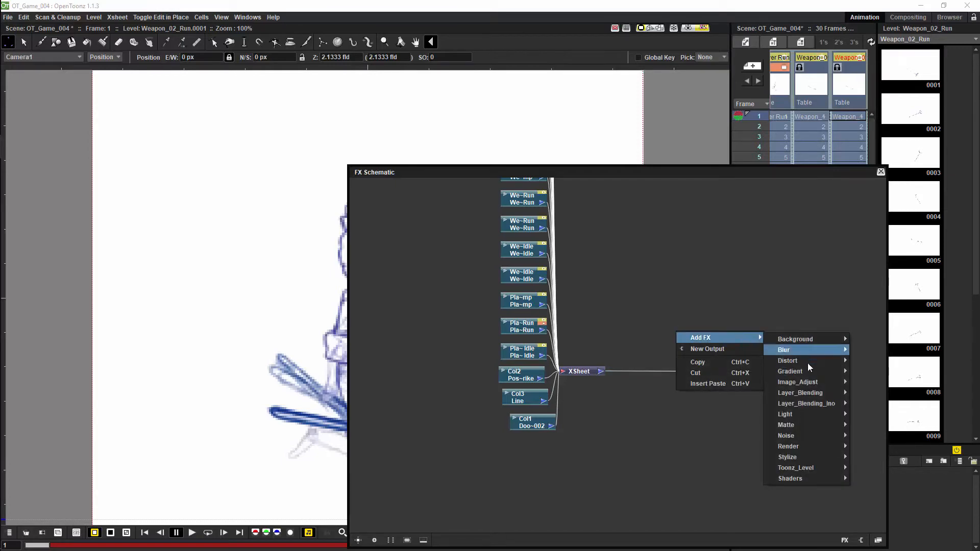
mouse_move(815, 382)
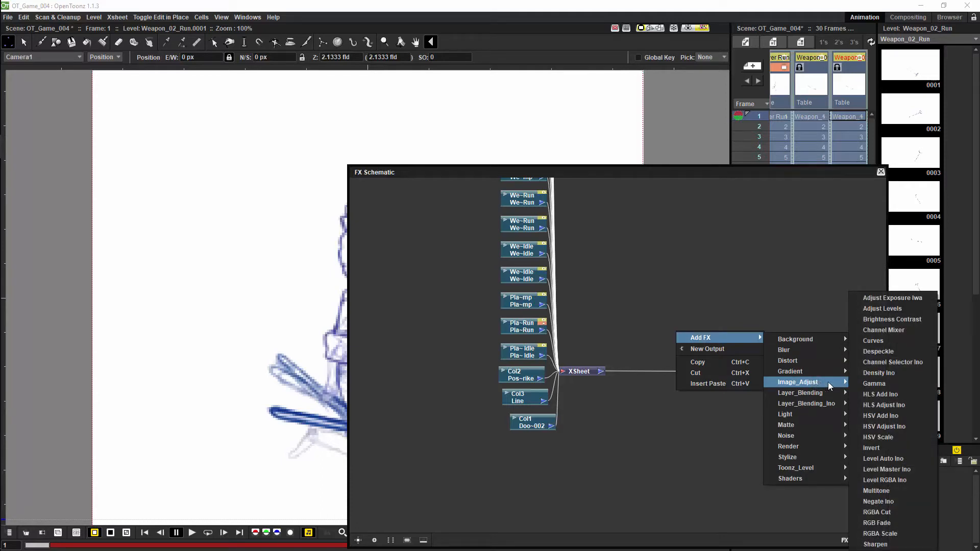
click(881, 320)
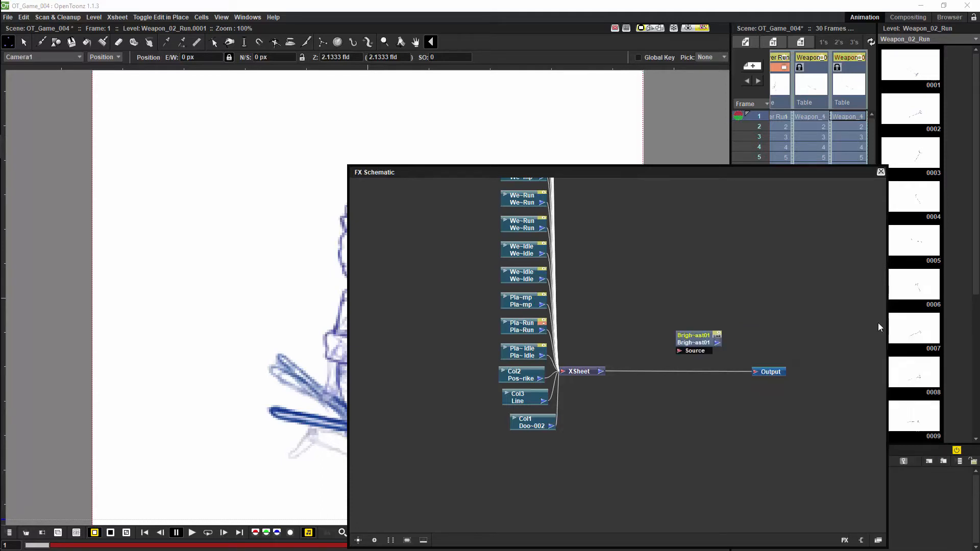
drag(708, 347, 664, 347)
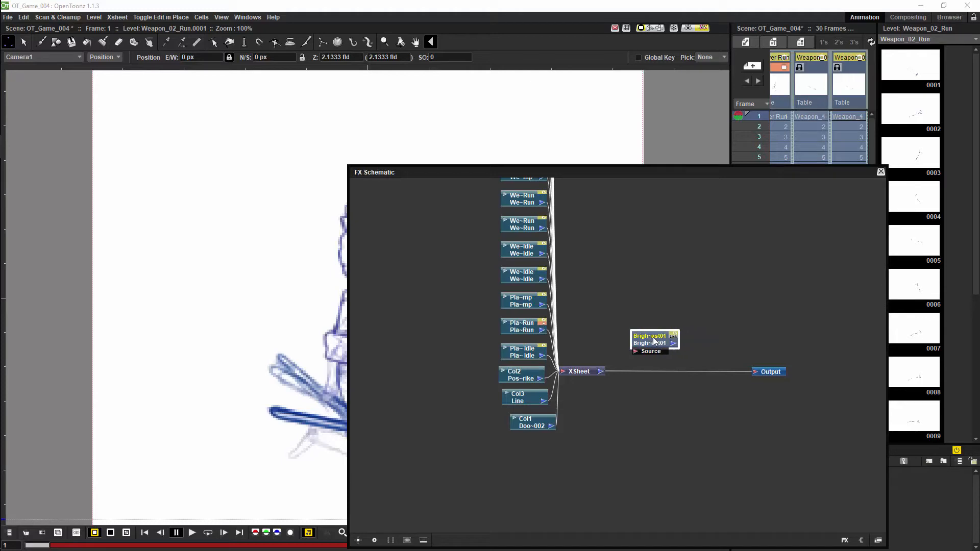
Add a Curves effect node and place it above the Output node, beyond the Brightness Contrast node
right_click(745, 318)
mouse_move(785, 320)
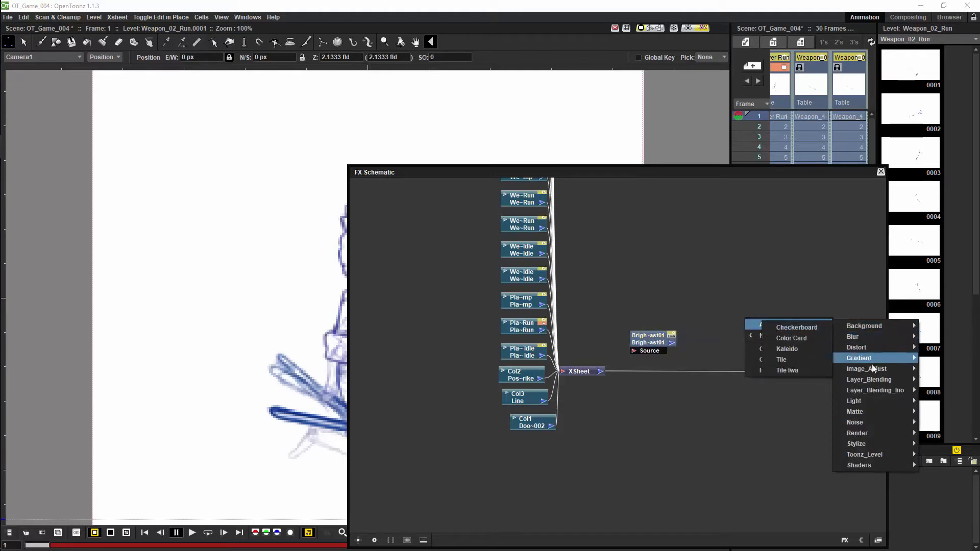
mouse_move(874, 371)
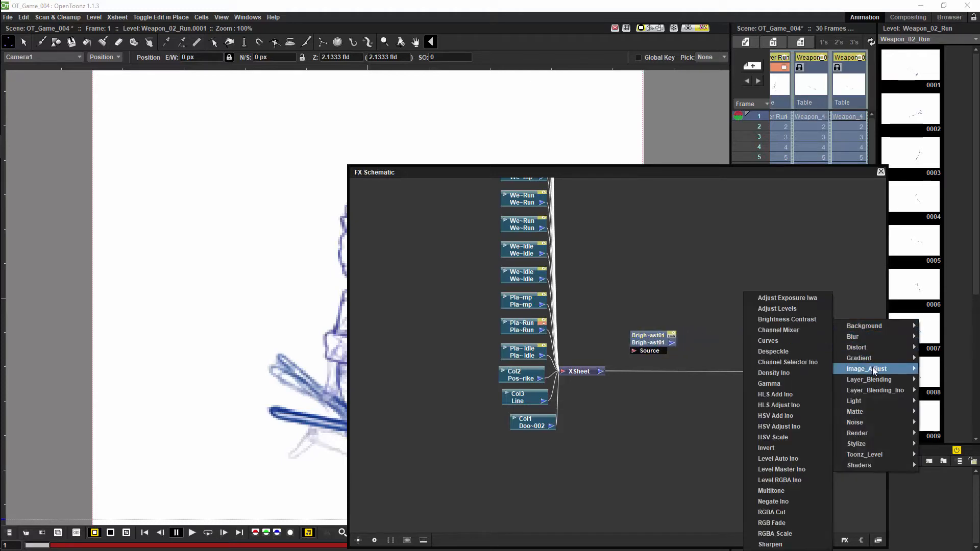
click(773, 341)
drag(763, 327, 750, 334)
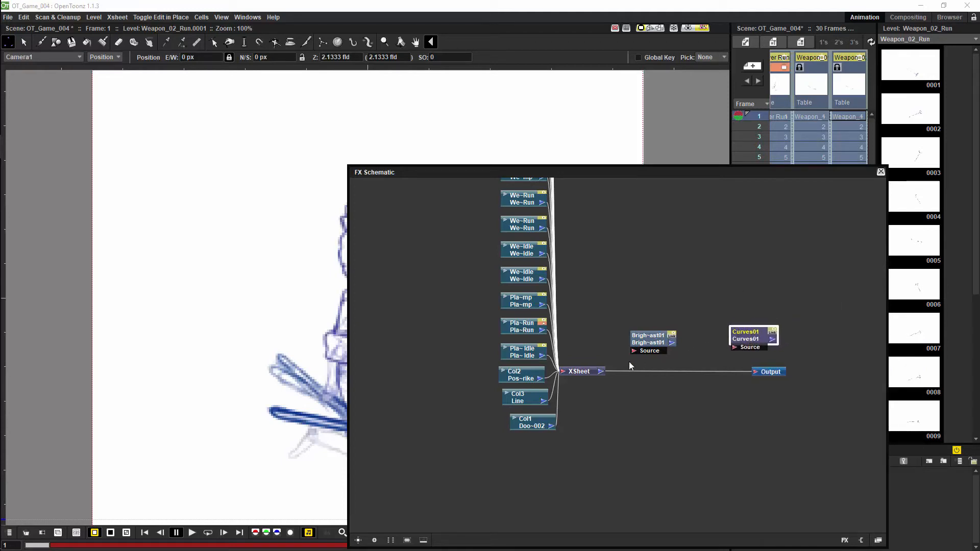
Connect XSheet to the Brightness Contrast node, link that to the Curves node, and insert the Curves node before Output
click(596, 375)
drag(632, 347, 676, 343)
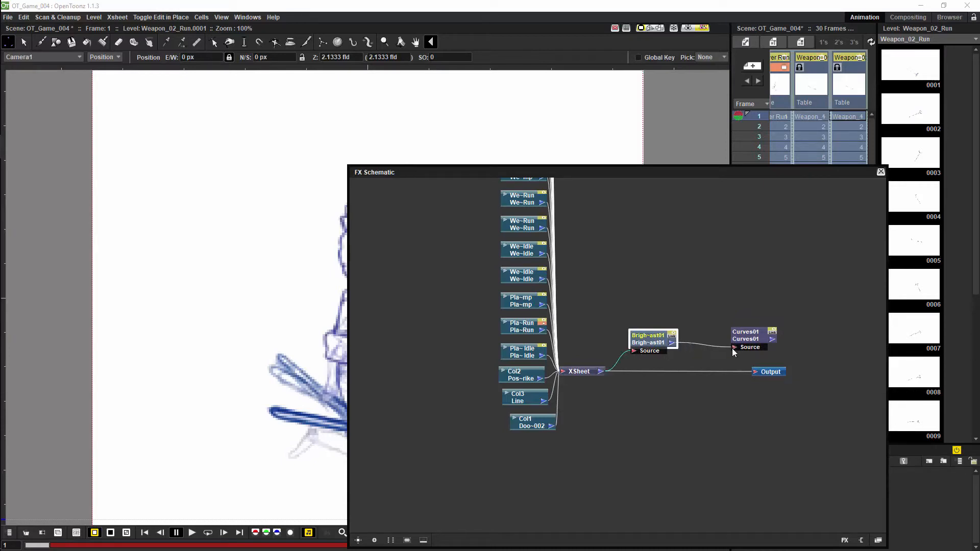
drag(754, 337, 751, 371)
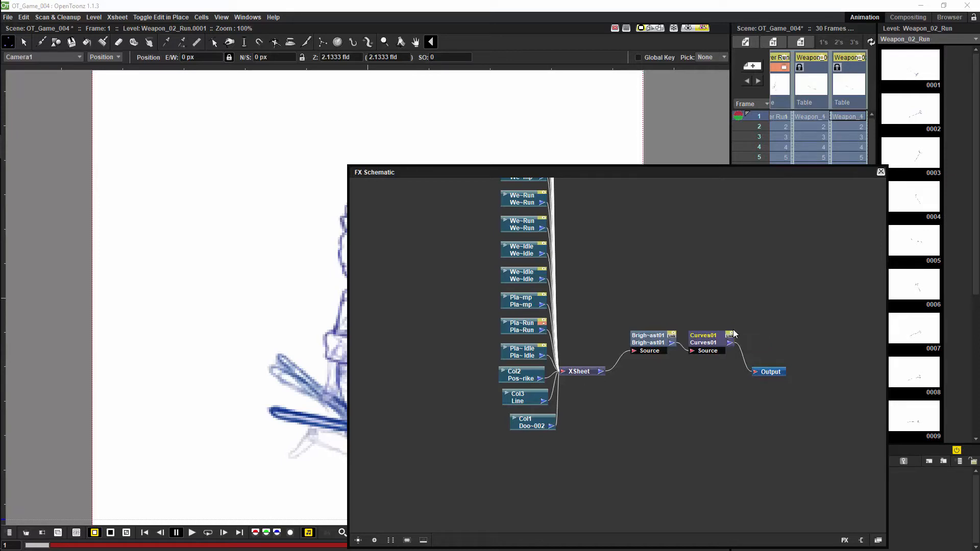
Open the Brightness Contrast effect's settings, show its swatch preview, and raise the contrast to 127
double_click(647, 345)
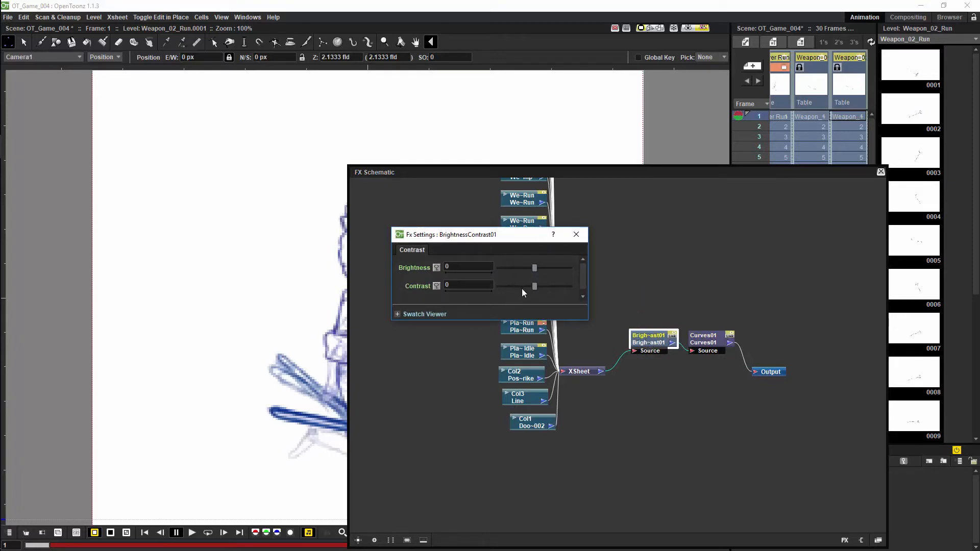
click(400, 314)
click(424, 403)
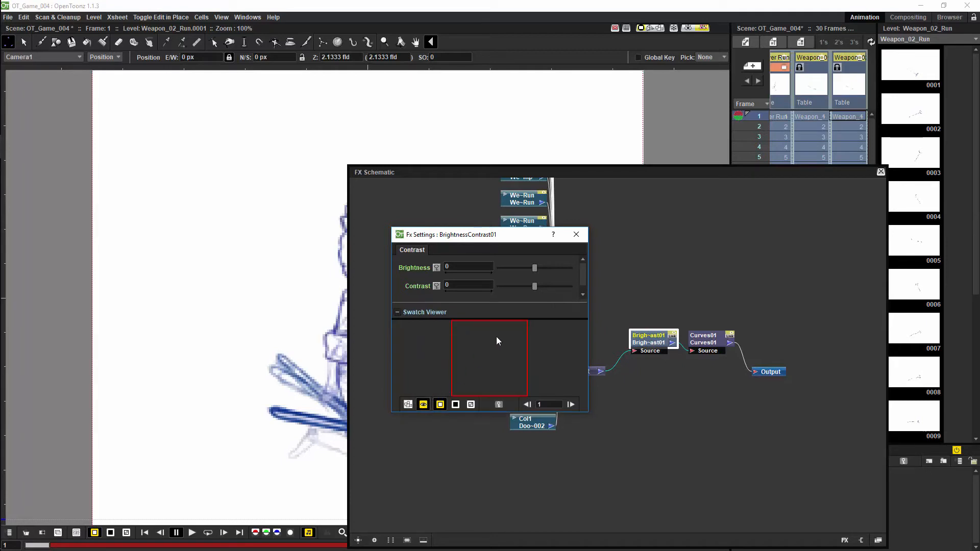
drag(534, 286, 579, 288)
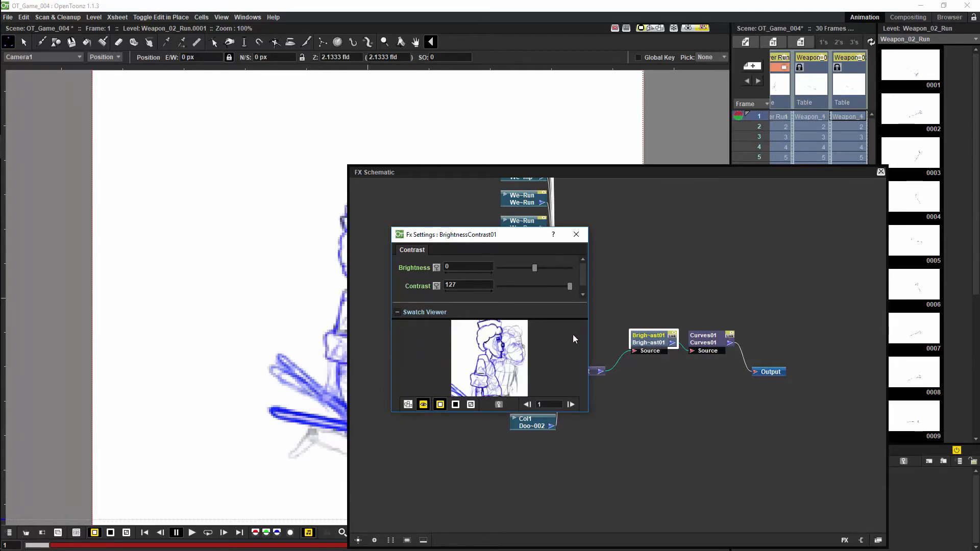
Raise the Curves effect's RGBA curve into an upward bow with one added control point, and close the effect settings and FX Schematic
click(709, 339)
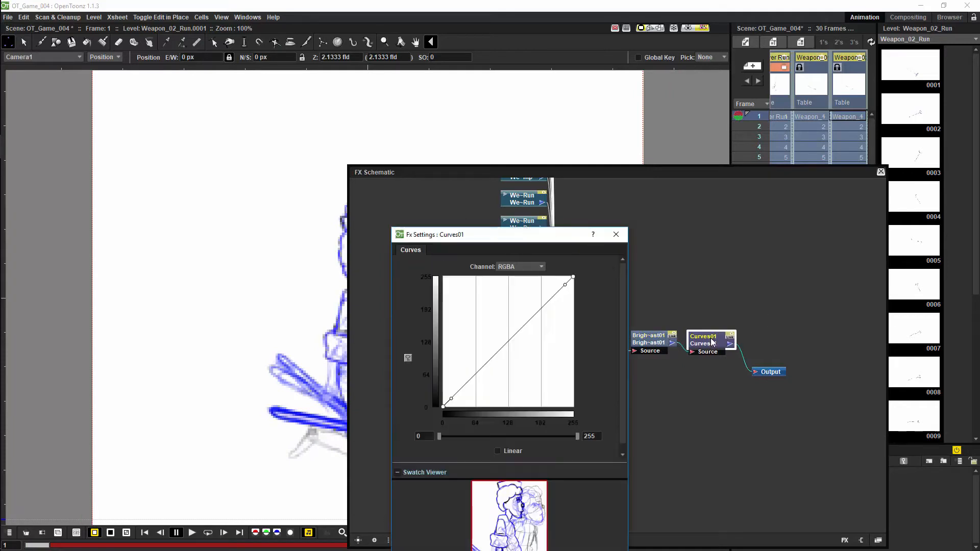
drag(451, 398, 450, 319)
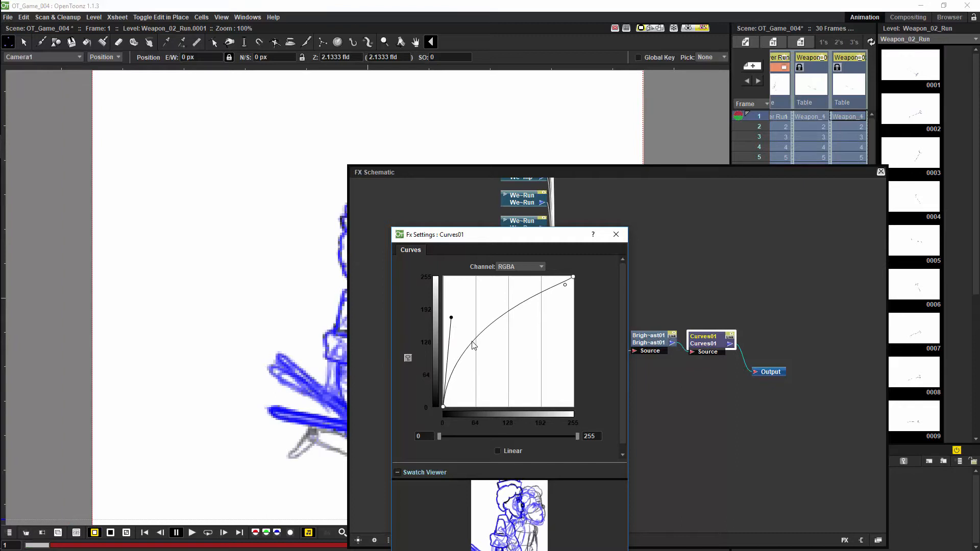
drag(565, 284, 564, 279)
click(488, 324)
drag(486, 325, 454, 357)
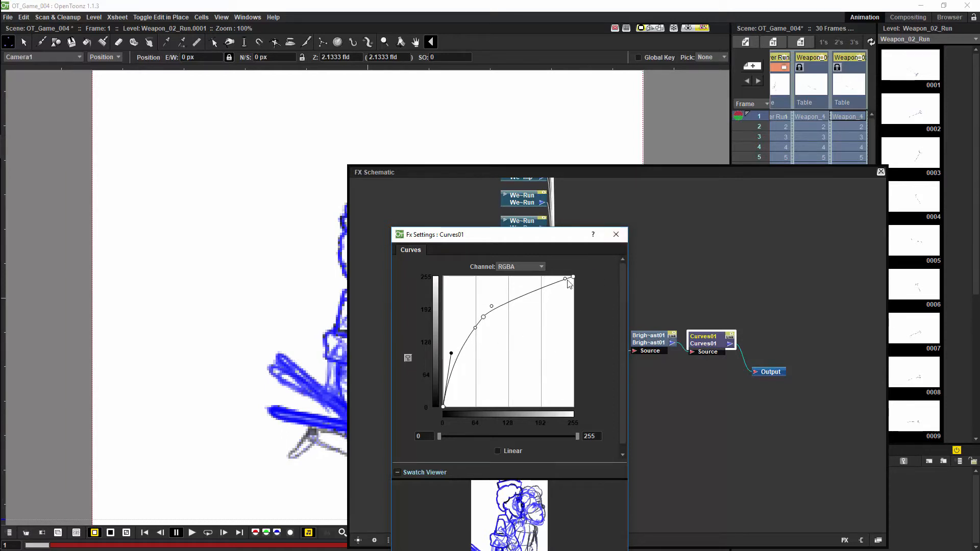
drag(565, 242, 587, 135)
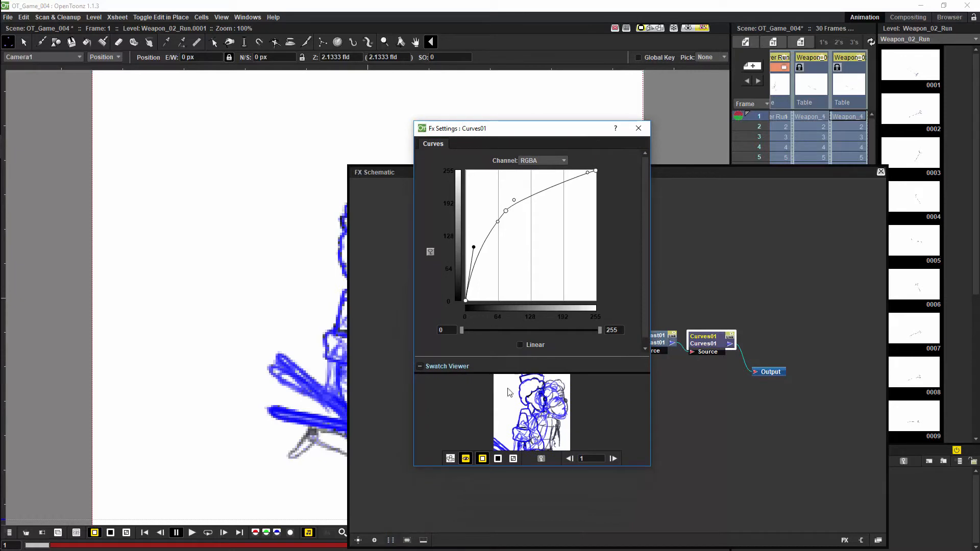
click(639, 128)
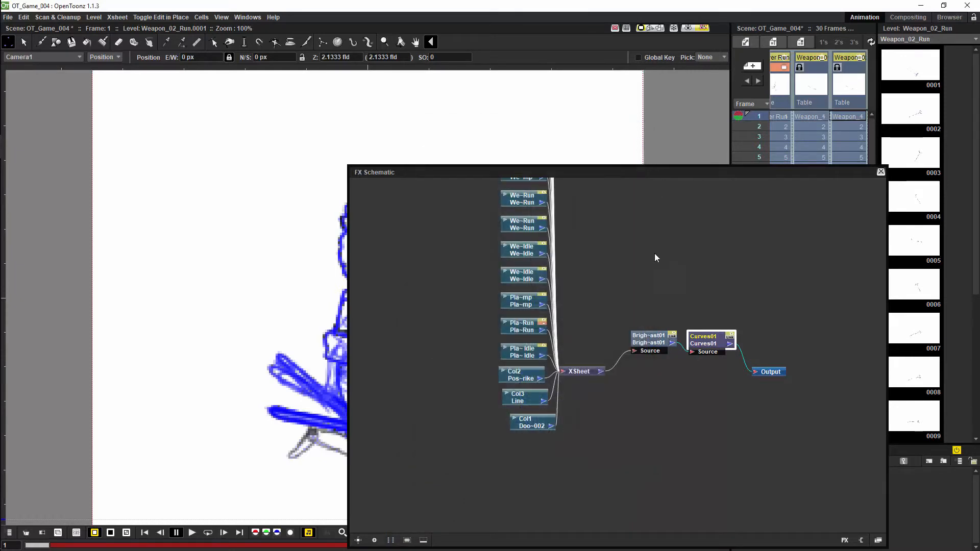
click(880, 172)
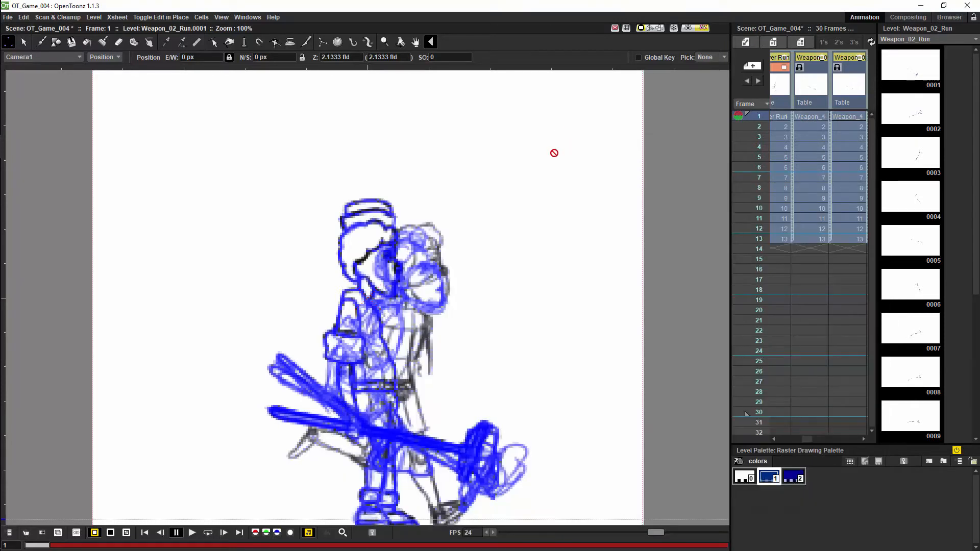
Open the Output Settings and change the output file format to spritesheet
click(8, 17)
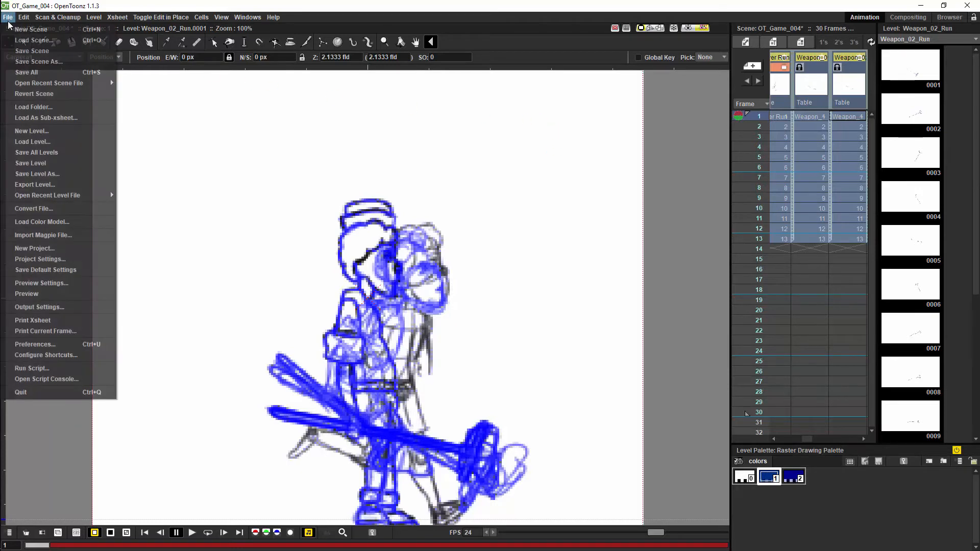
click(57, 307)
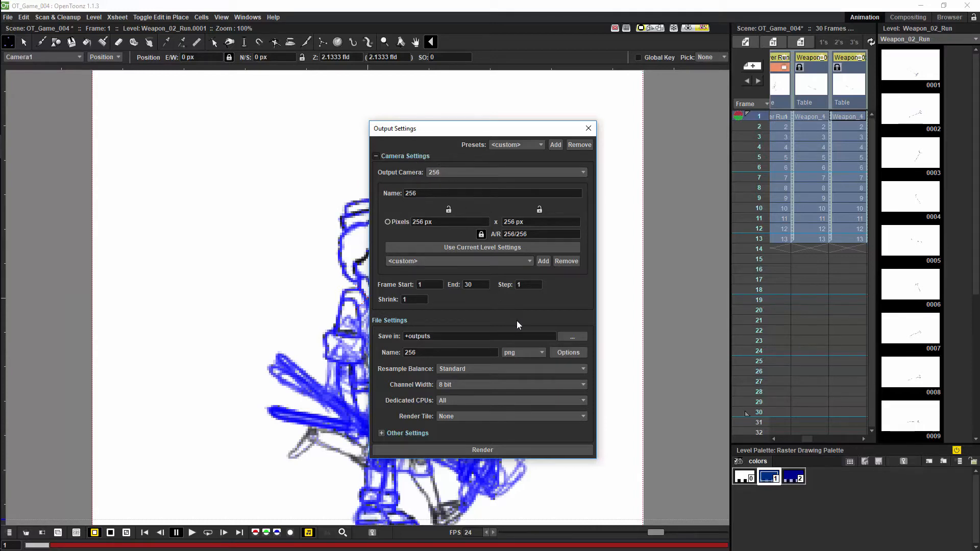
click(544, 353)
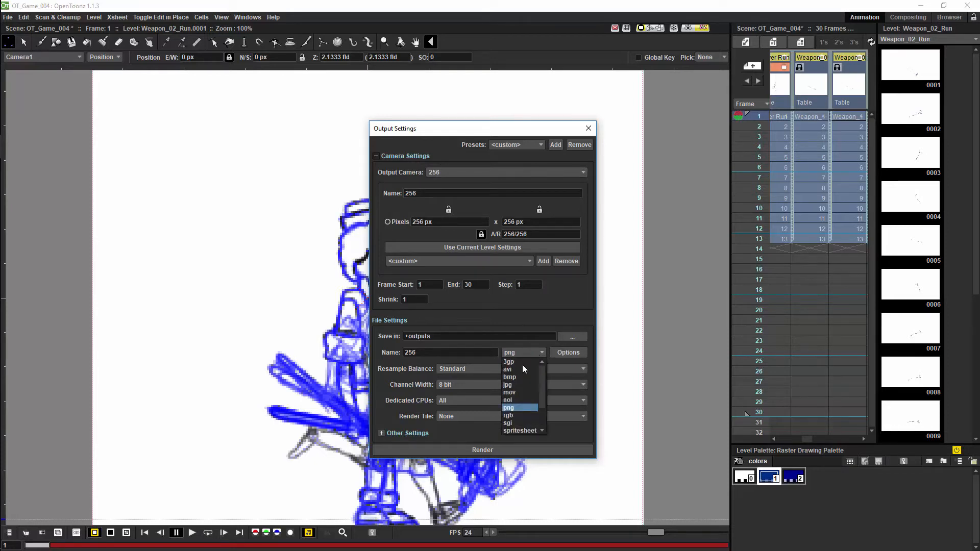
click(525, 431)
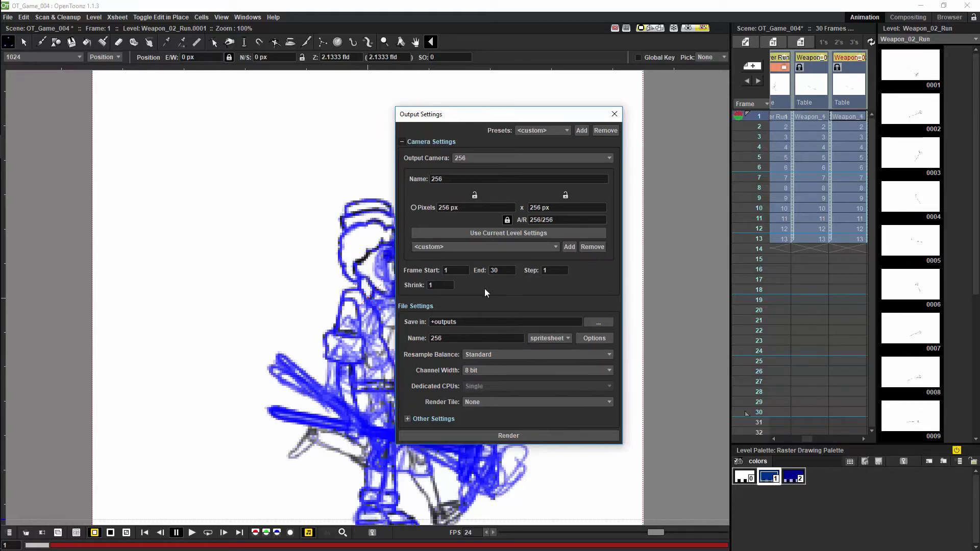
Expand the other output settings and set Multiple Rendering to Fx Schematic Flows
click(408, 418)
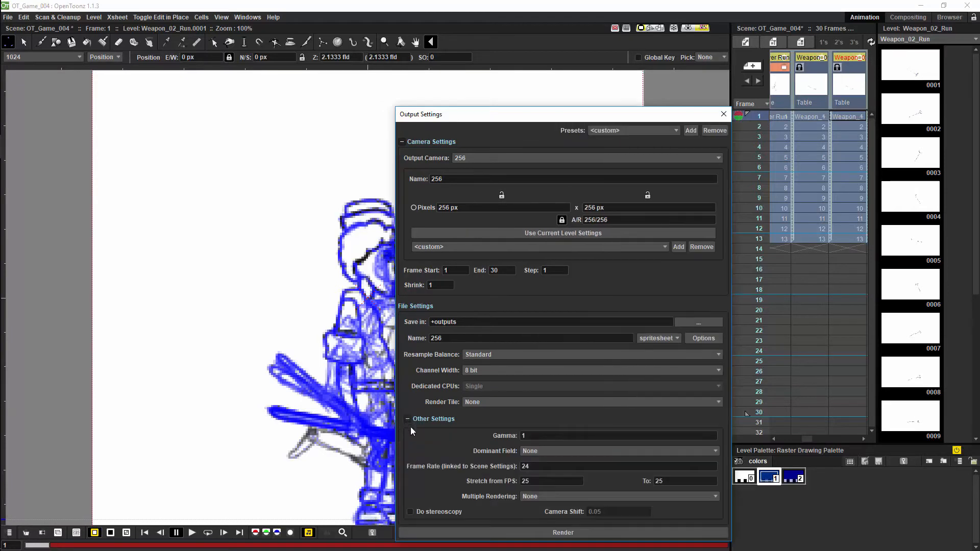
click(712, 496)
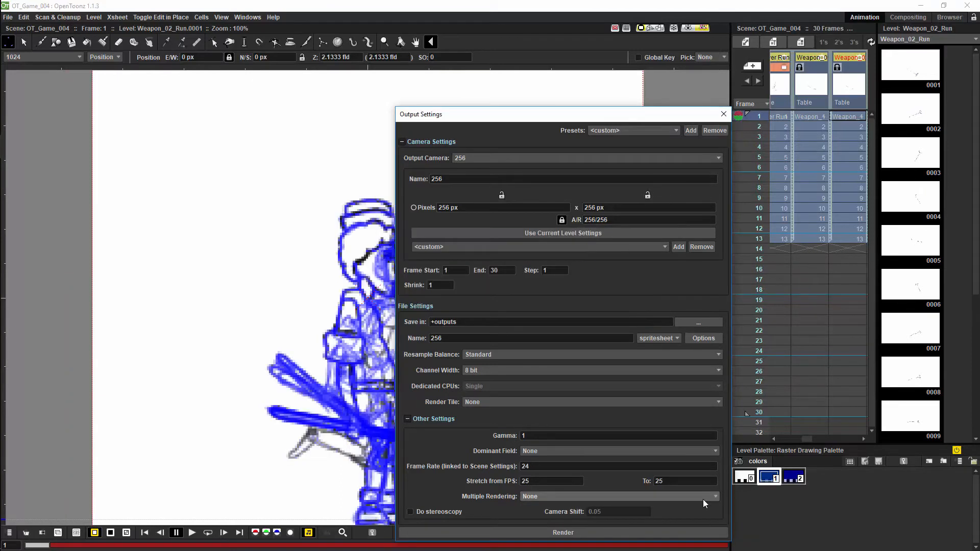
click(703, 497)
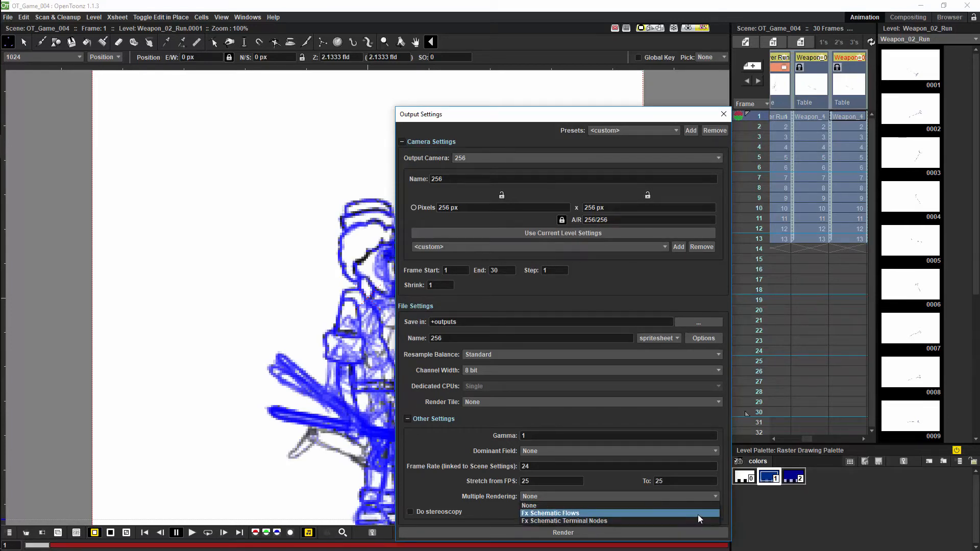
click(698, 513)
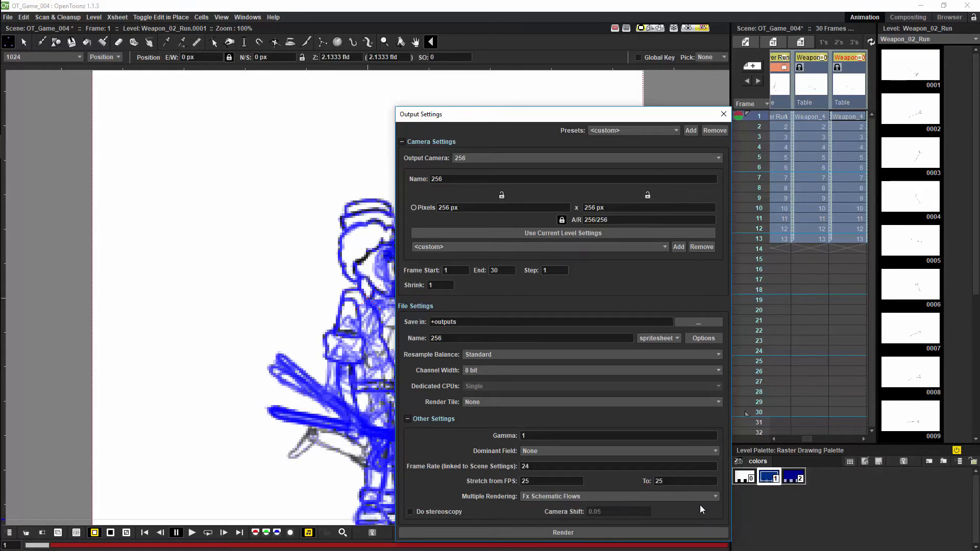
Look through the rendered sprite sheet PNG files in the project's outputs folder
click(567, 510)
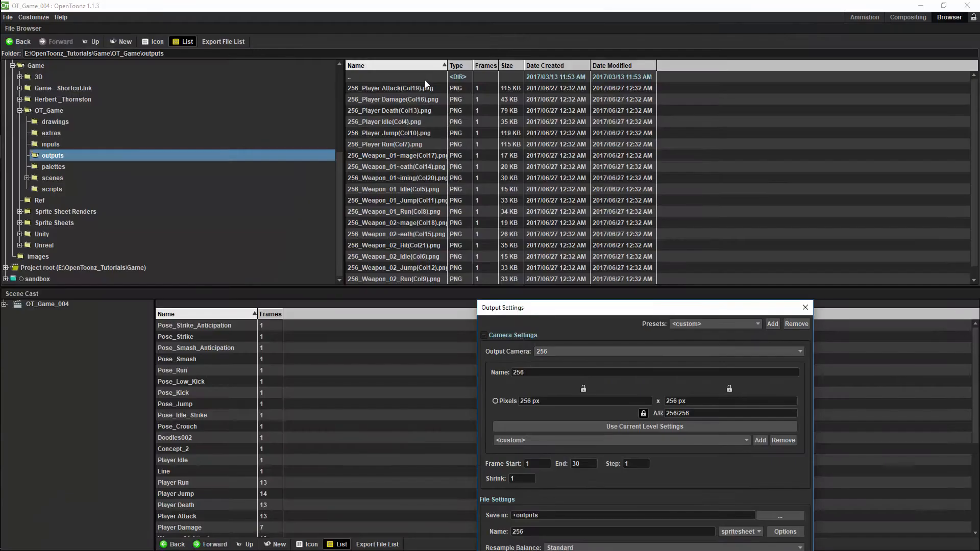
drag(973, 133, 971, 168)
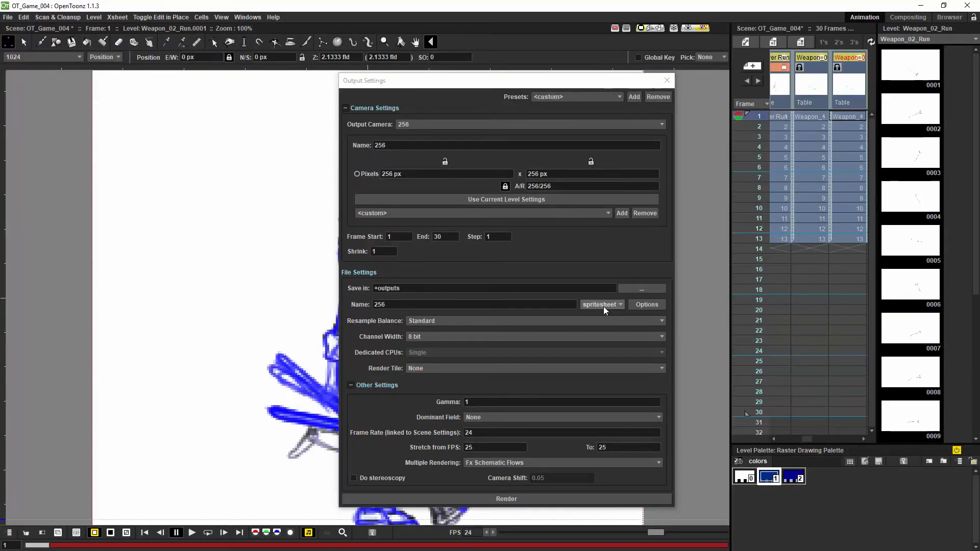
Open the spritesheet format's options, set the bottom padding to 1, and adjust the top padding
click(602, 305)
click(605, 306)
click(642, 304)
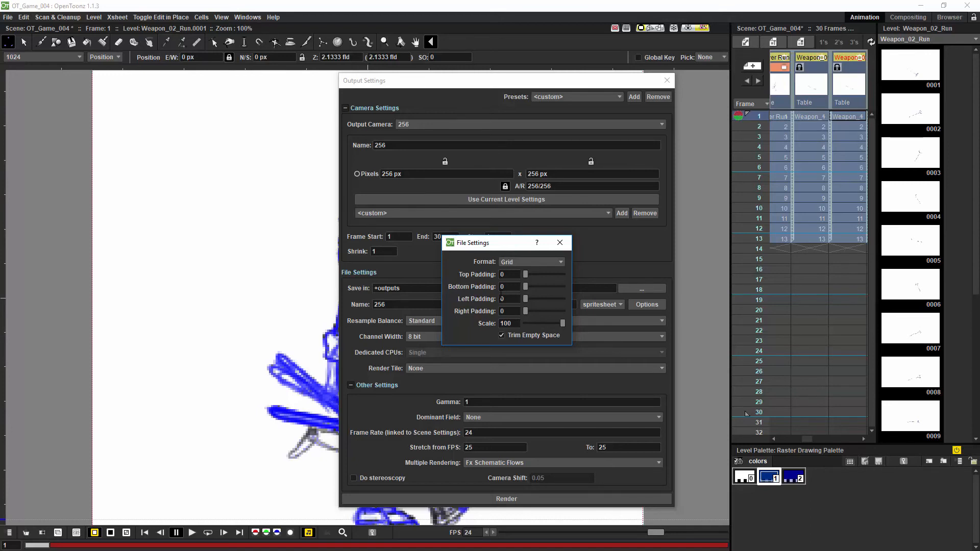
key(ctrl+s)
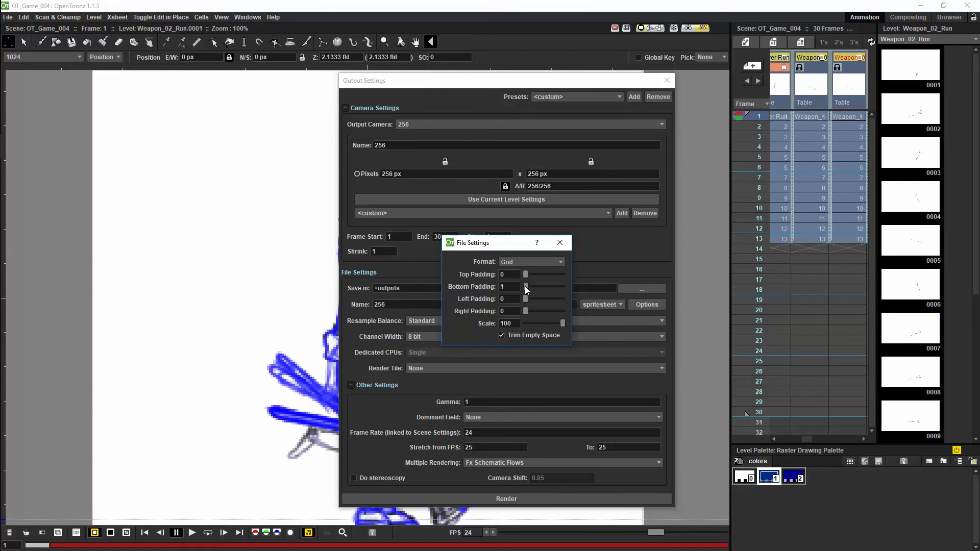
drag(525, 272, 526, 274)
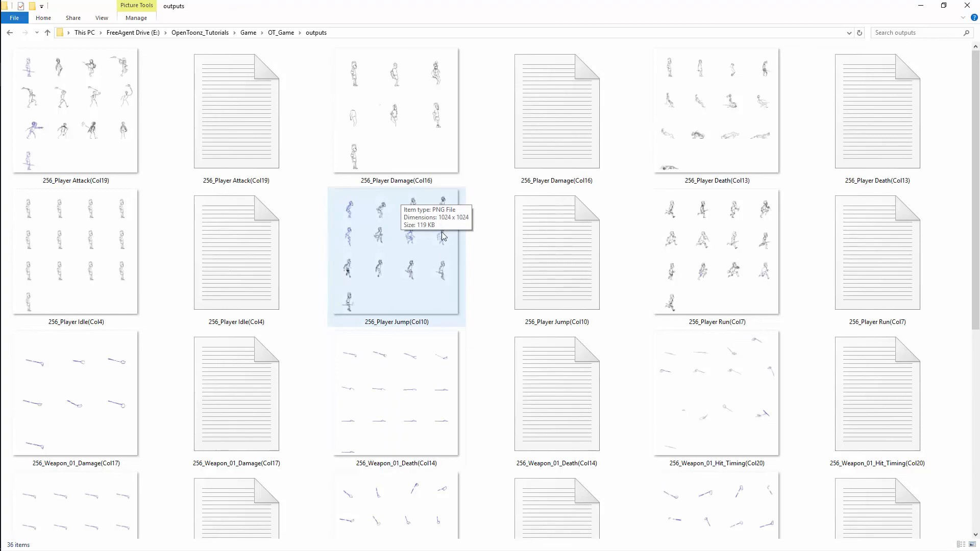
Switch from the outputs folder back to OpenToonz and render the sprite sheets with the current output settings
key(alt+Tab)
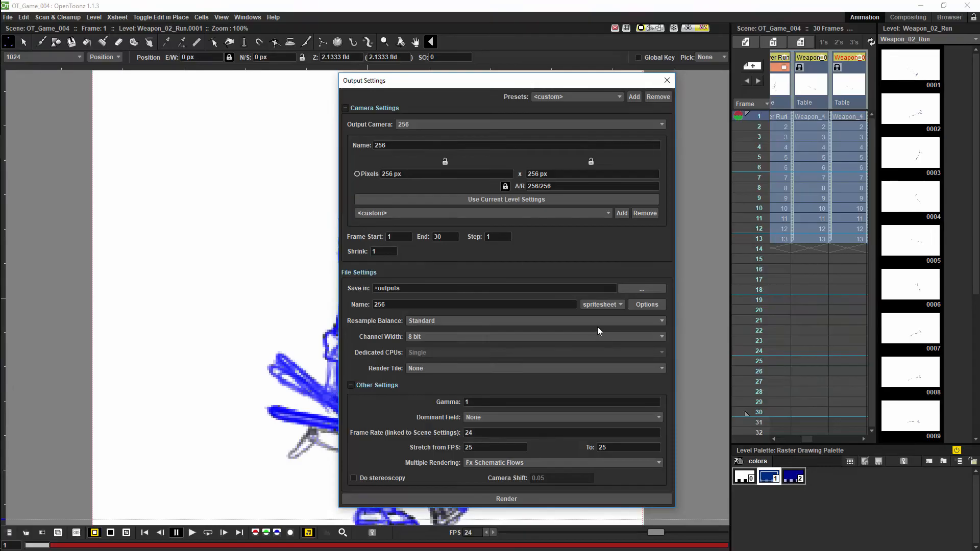
click(519, 500)
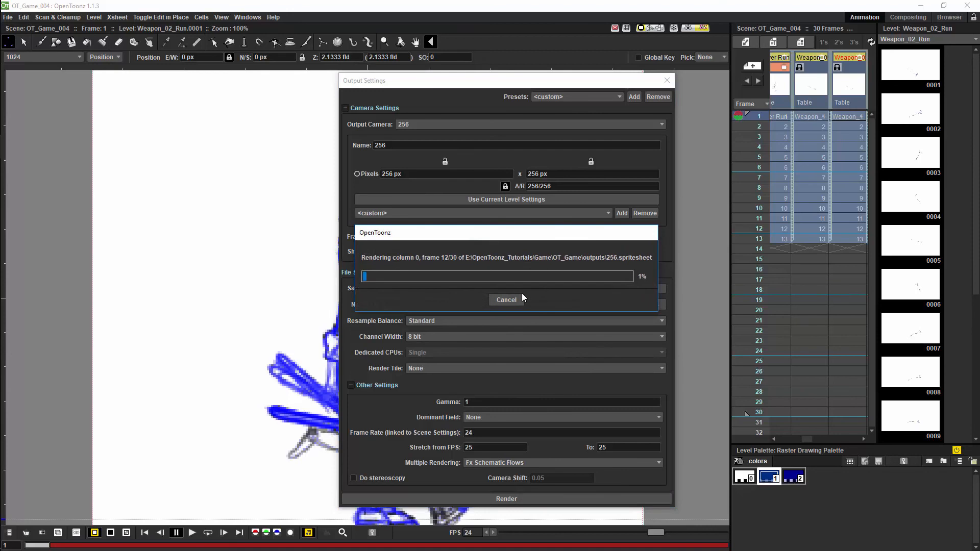